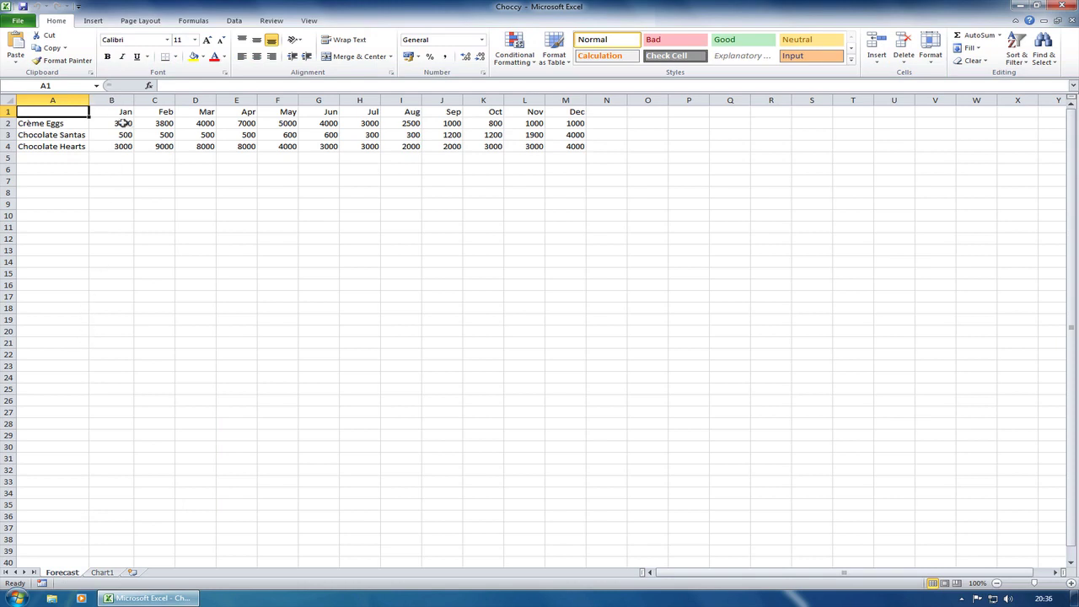
Step: Insert column sparklines for the monthly data in B2:M4, placing them in cells O2:O4
drag(123, 124, 579, 147)
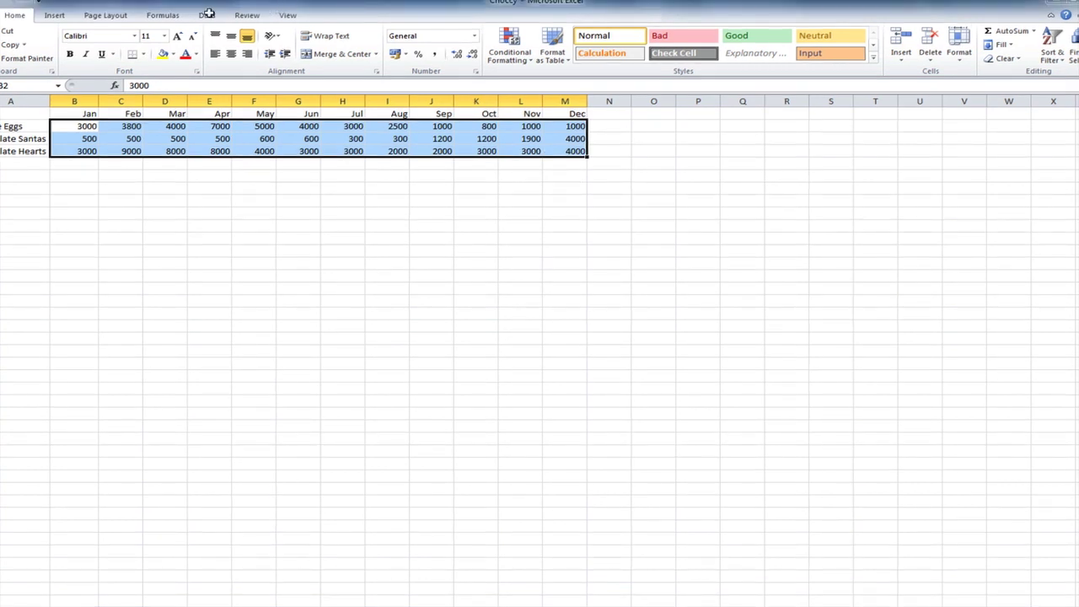
click(54, 15)
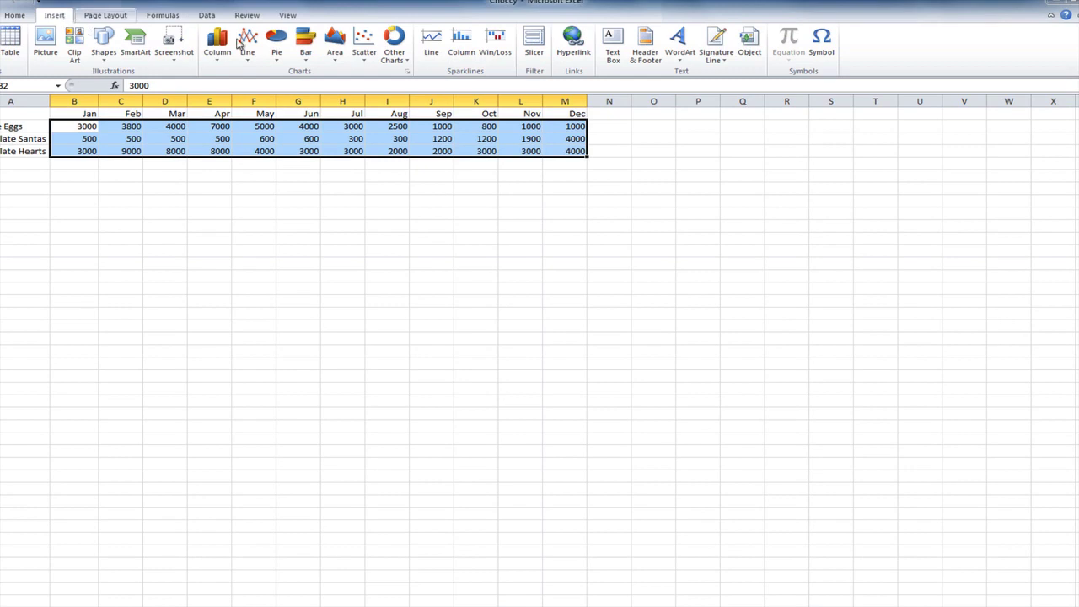
click(462, 43)
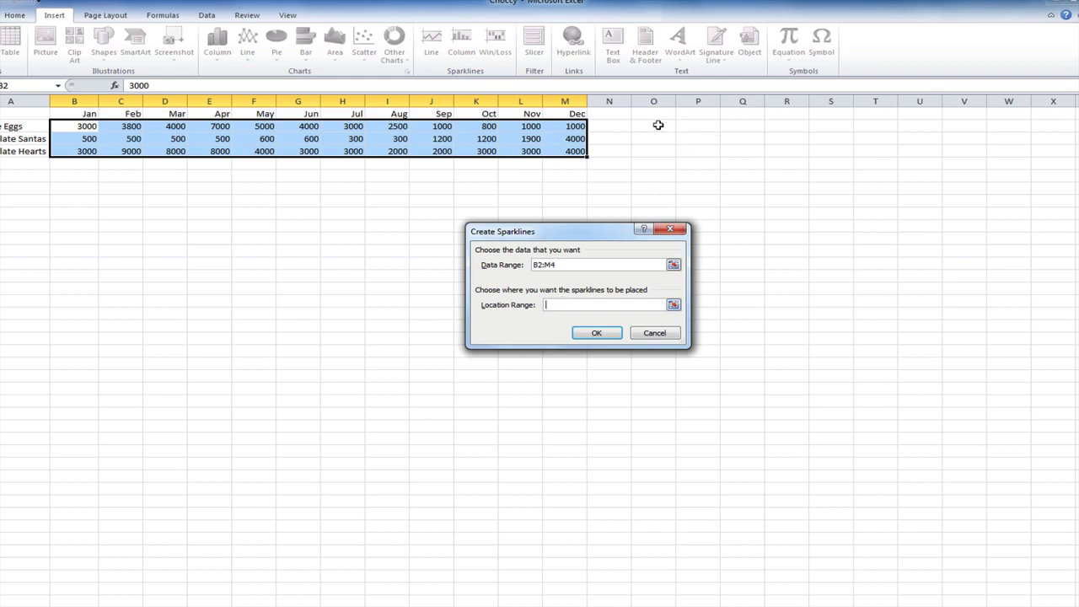
mouse_move(658, 125)
mouse_down()
mouse_move(655, 148)
mouse_move(656, 130)
mouse_up()
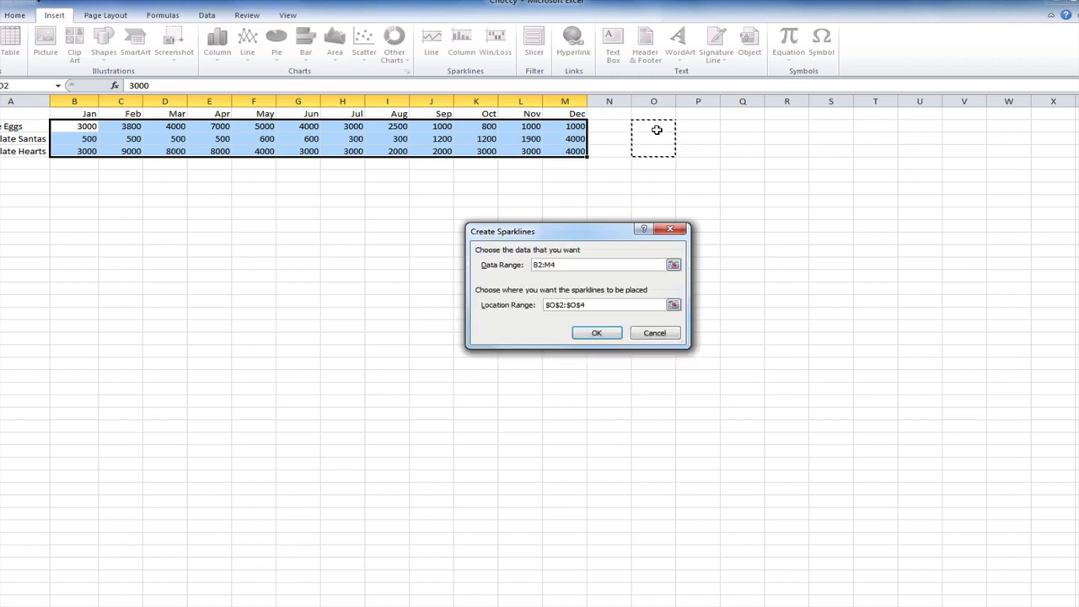
click(612, 336)
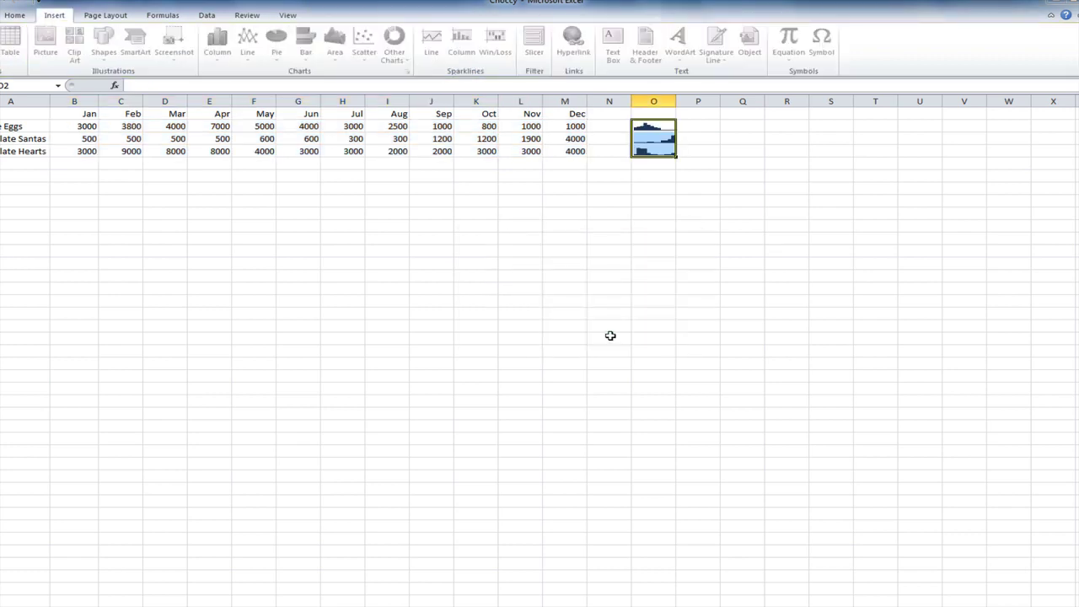
Step: Widen column O to about four and a half times its standard width to enlarge the sparklines
click(624, 286)
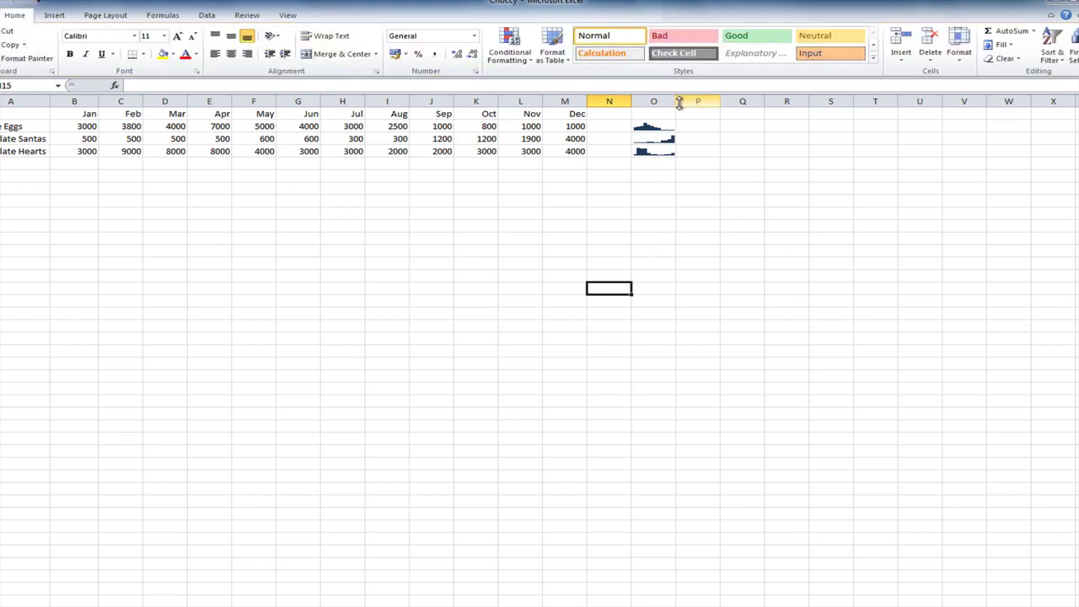
drag(679, 103, 838, 111)
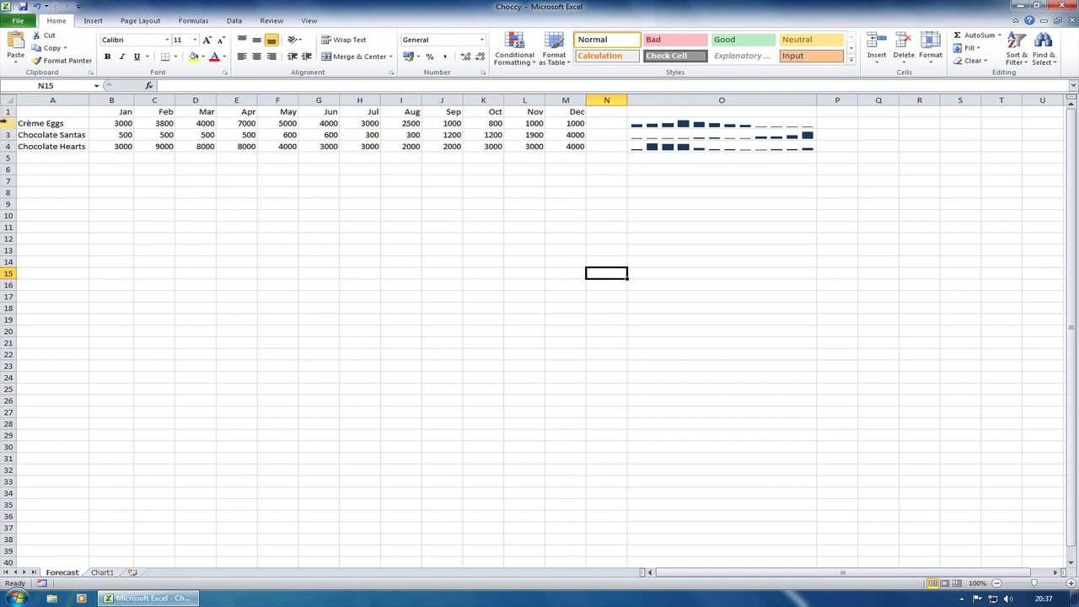
Step: Try making rows 2 to 4 several times taller and undo the row height change
drag(4, 123, 11, 192)
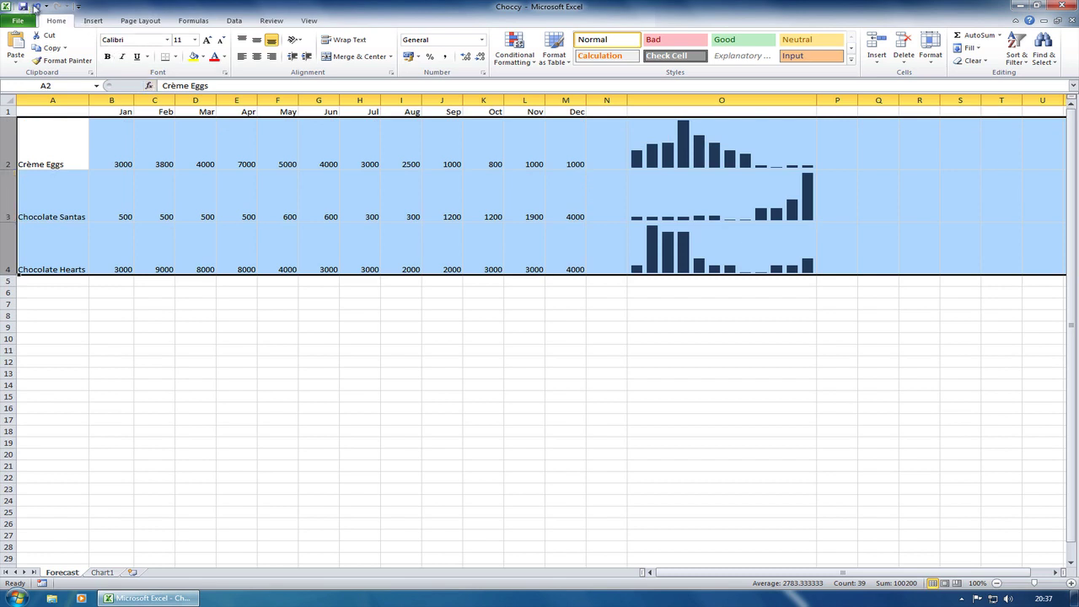
click(35, 6)
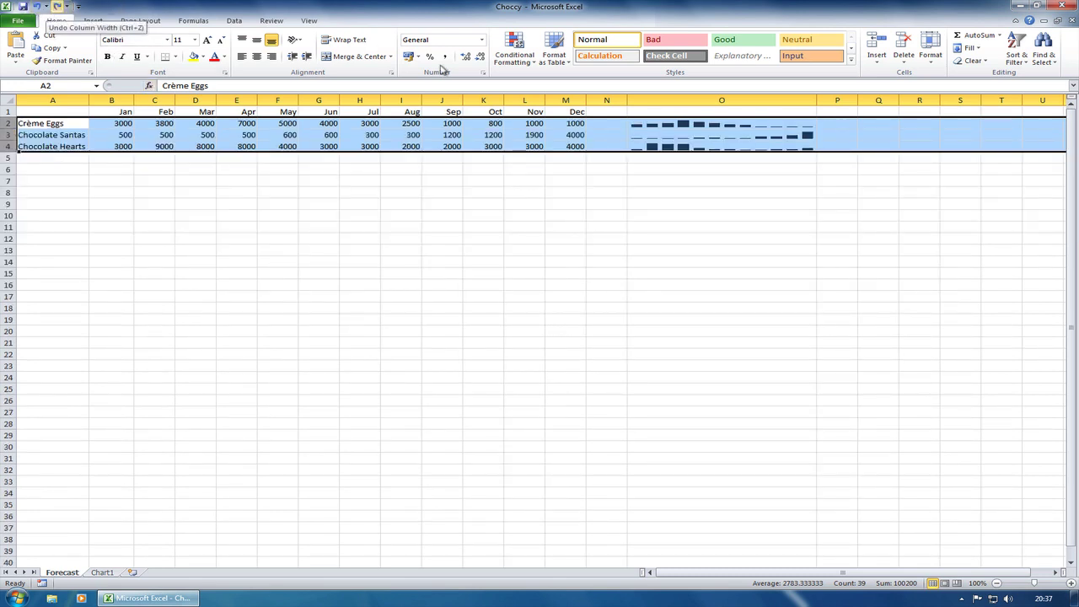
click(633, 182)
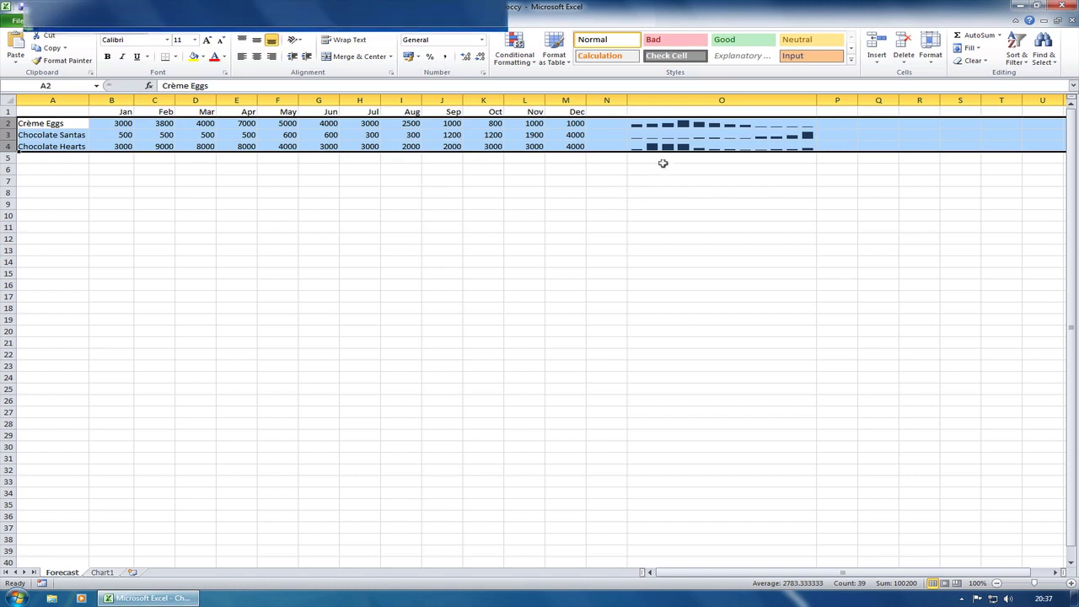
Step: Apply the darker orange style from the gallery's second row to the sparkline group in column O
click(681, 124)
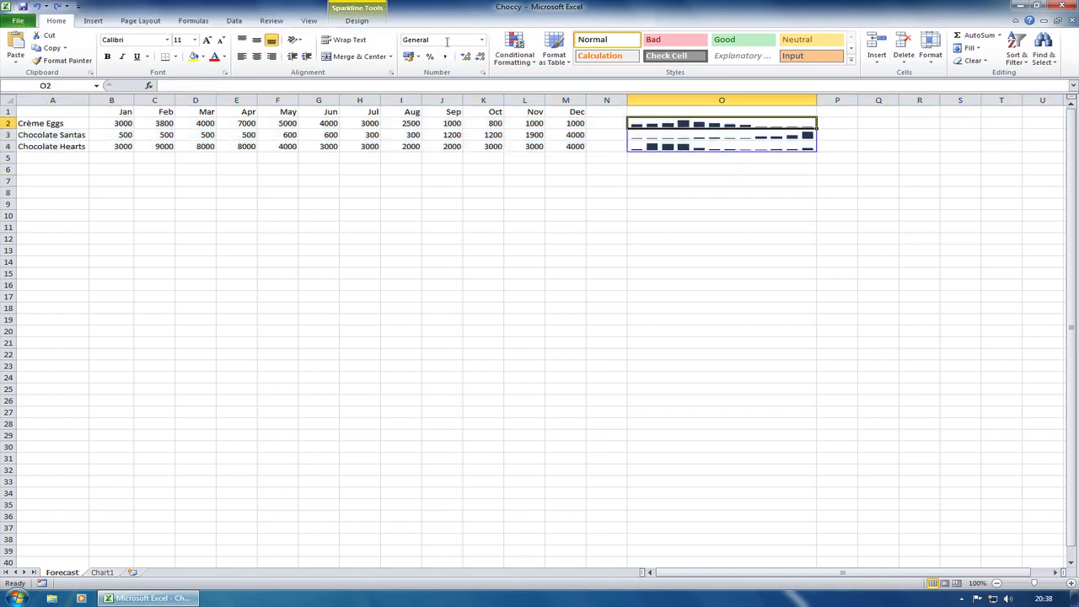
click(361, 22)
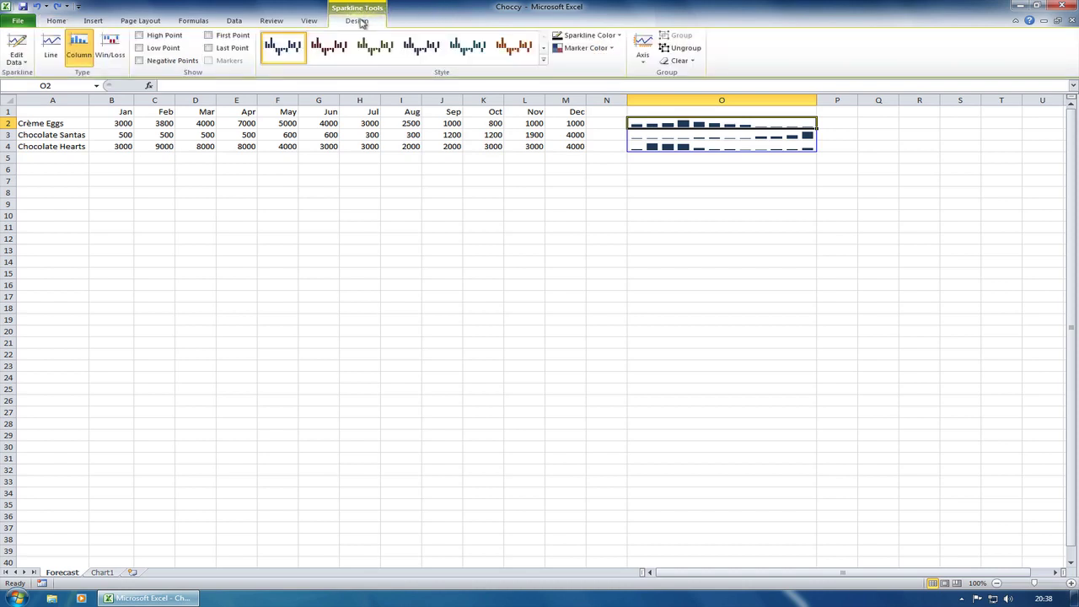
click(416, 53)
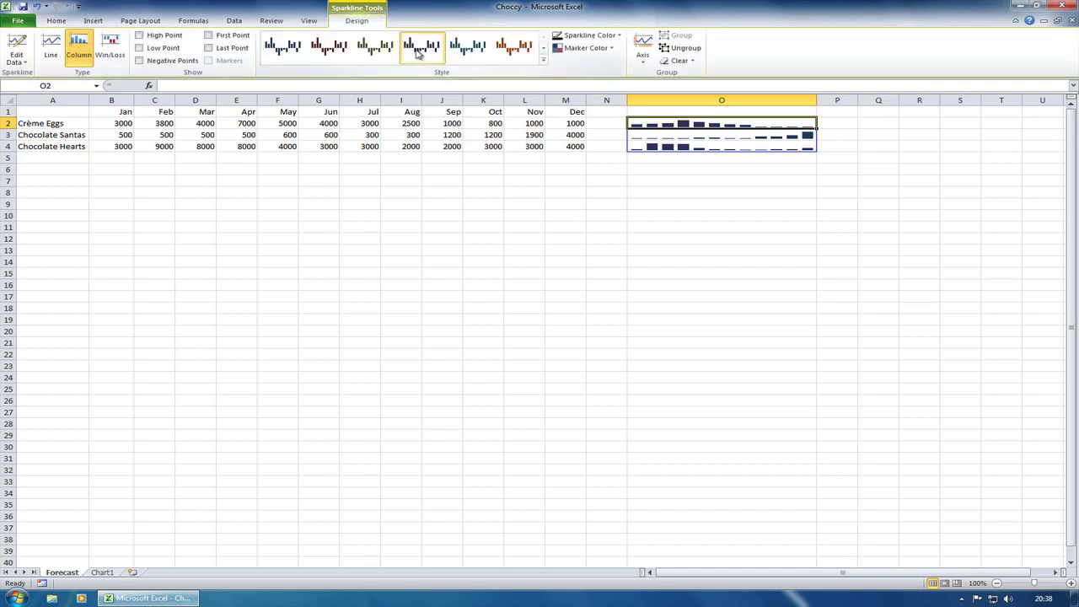
click(544, 60)
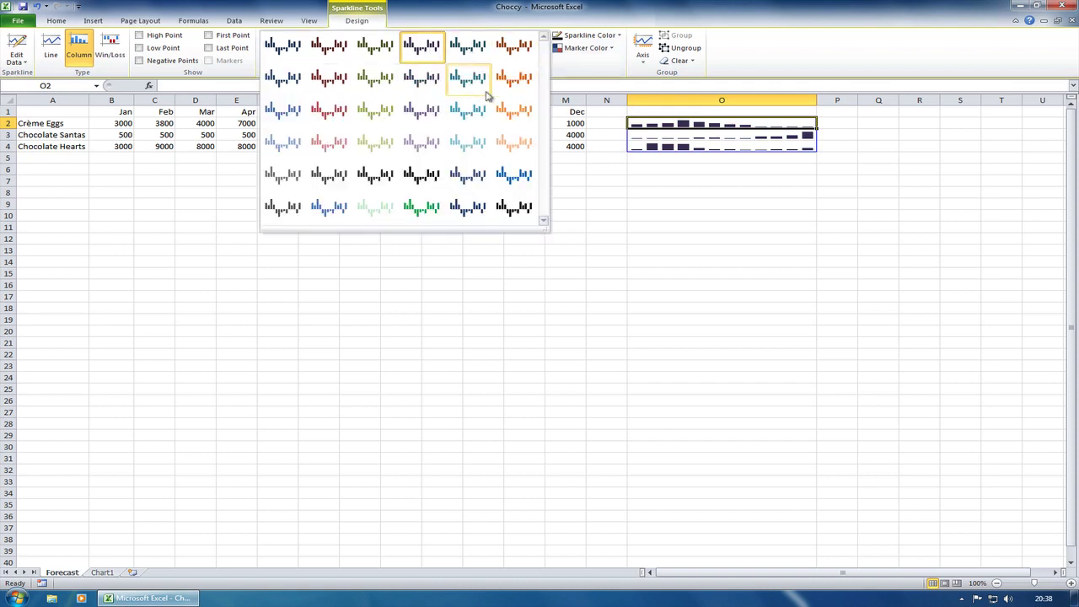
click(514, 78)
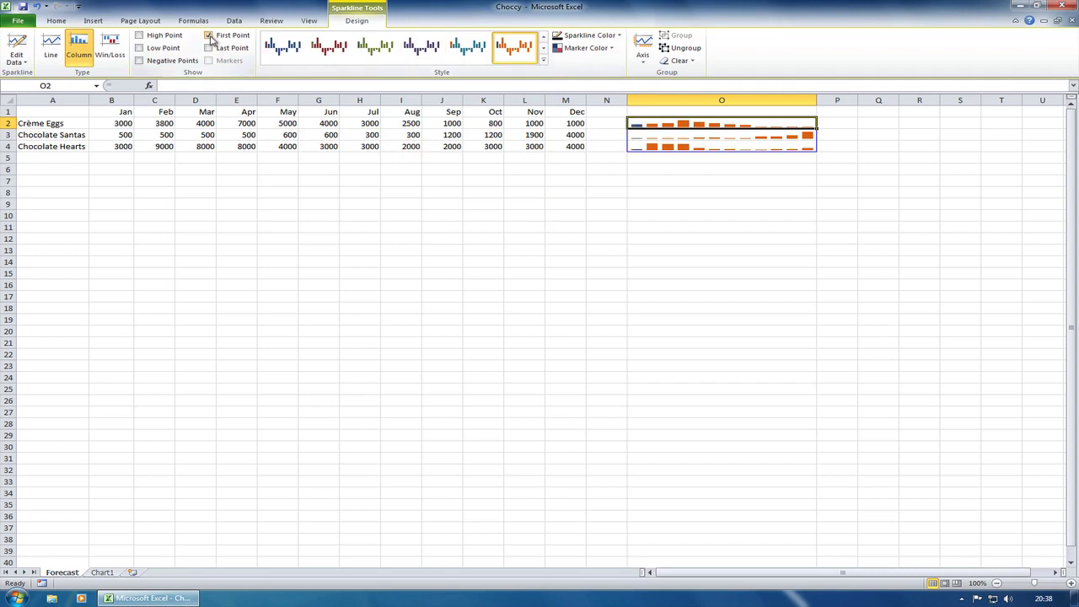
Step: Try highlighting the first, last, high, low and negative points on the sparklines, clearing each option again
click(210, 48)
click(208, 36)
click(138, 35)
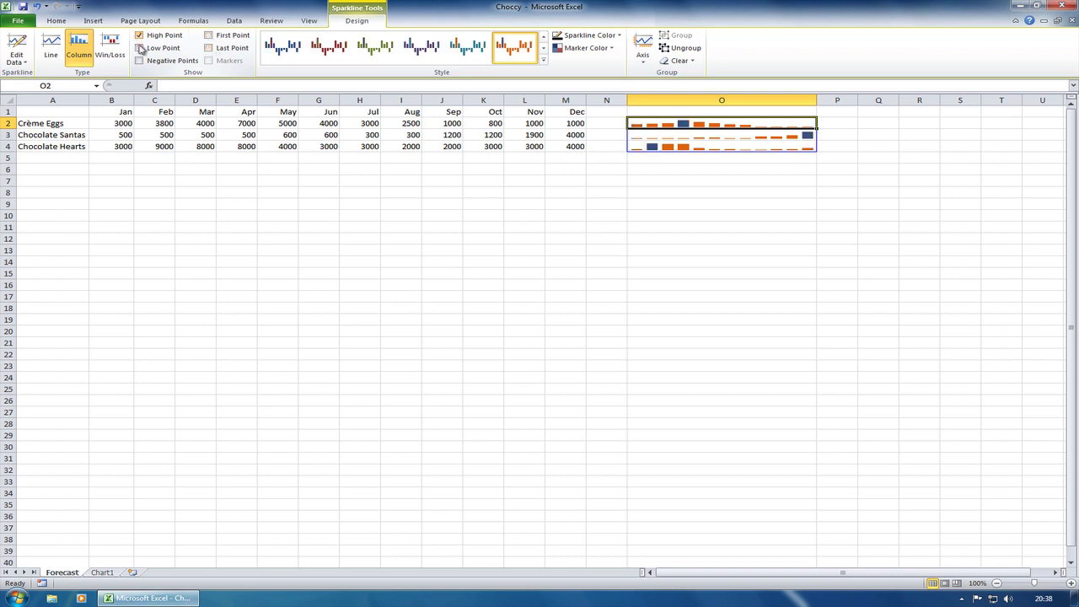
click(140, 49)
click(140, 48)
click(139, 35)
click(140, 60)
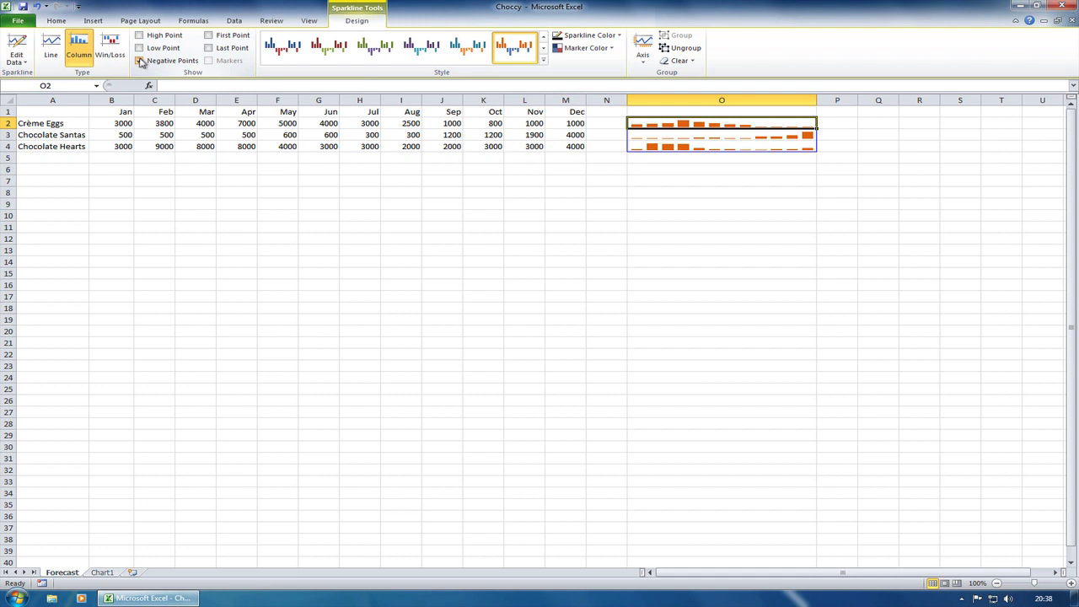
click(140, 61)
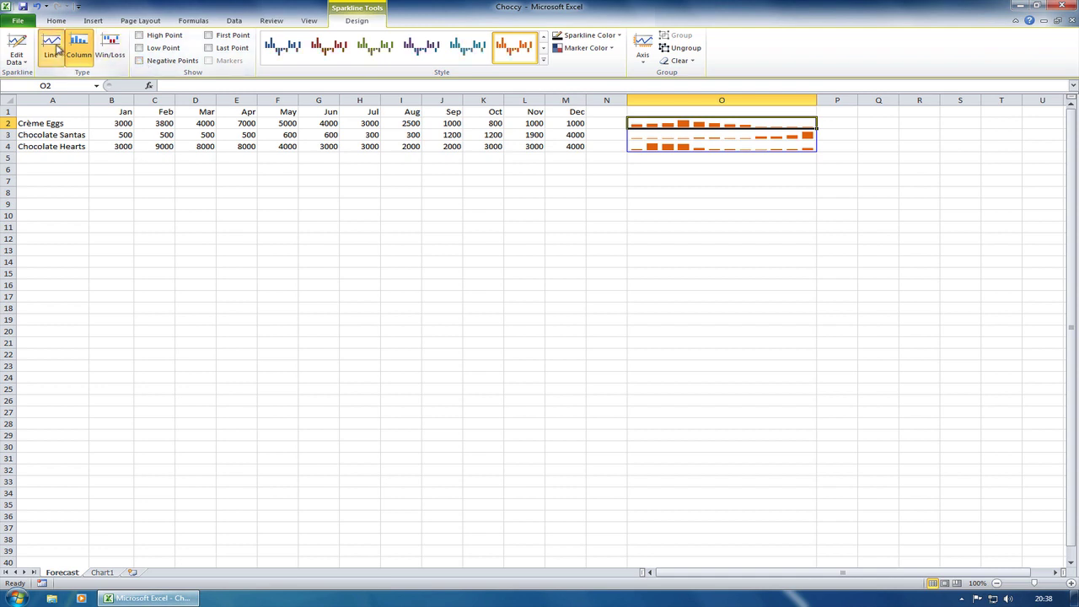
Step: Try the Line type for the sparkline group and switch it back to Column
click(58, 49)
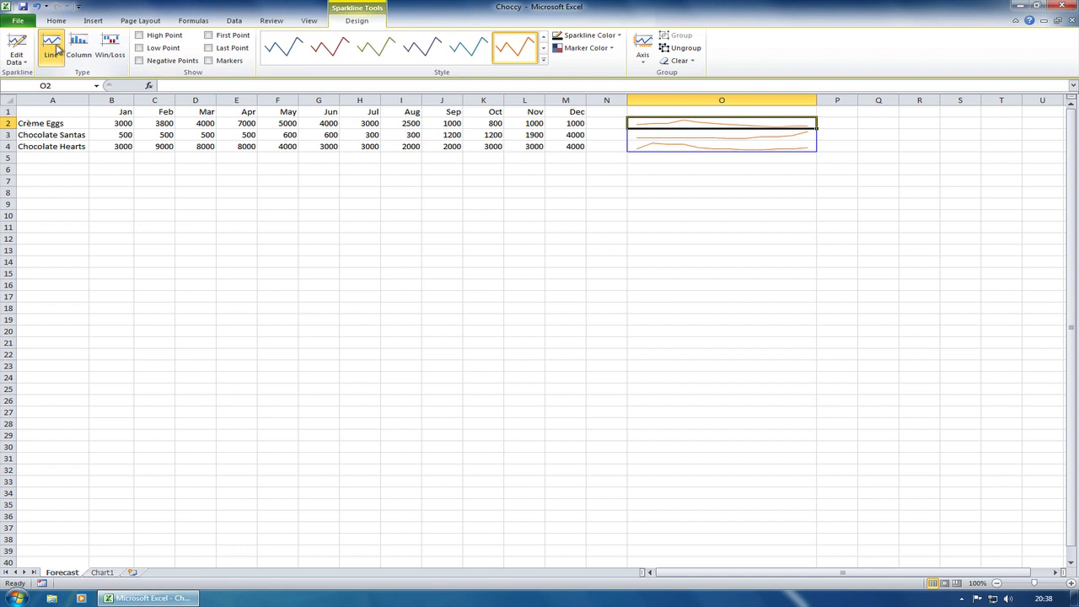
click(124, 123)
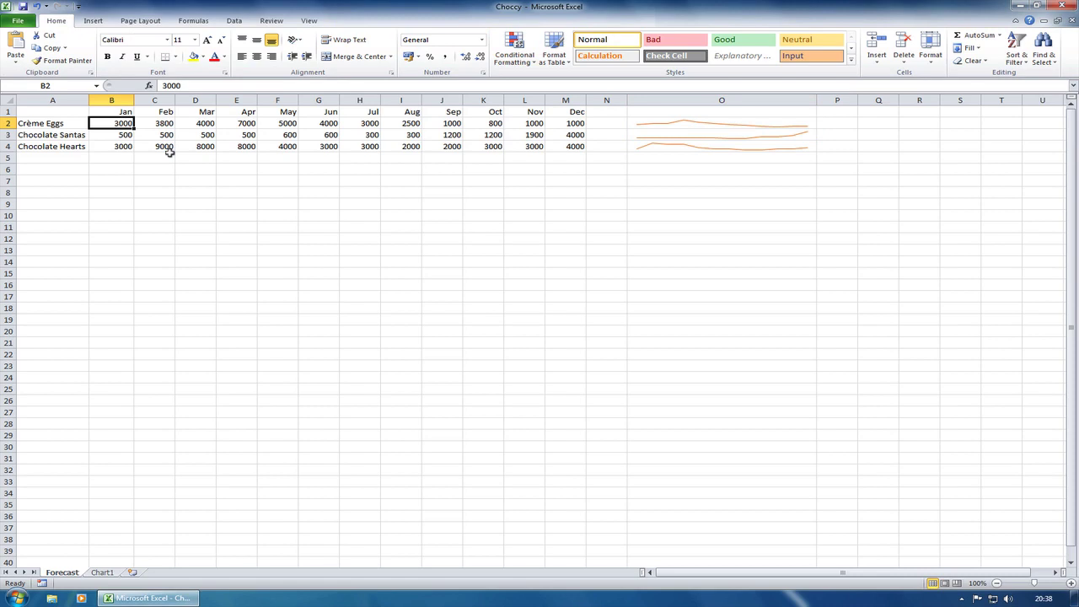
click(646, 122)
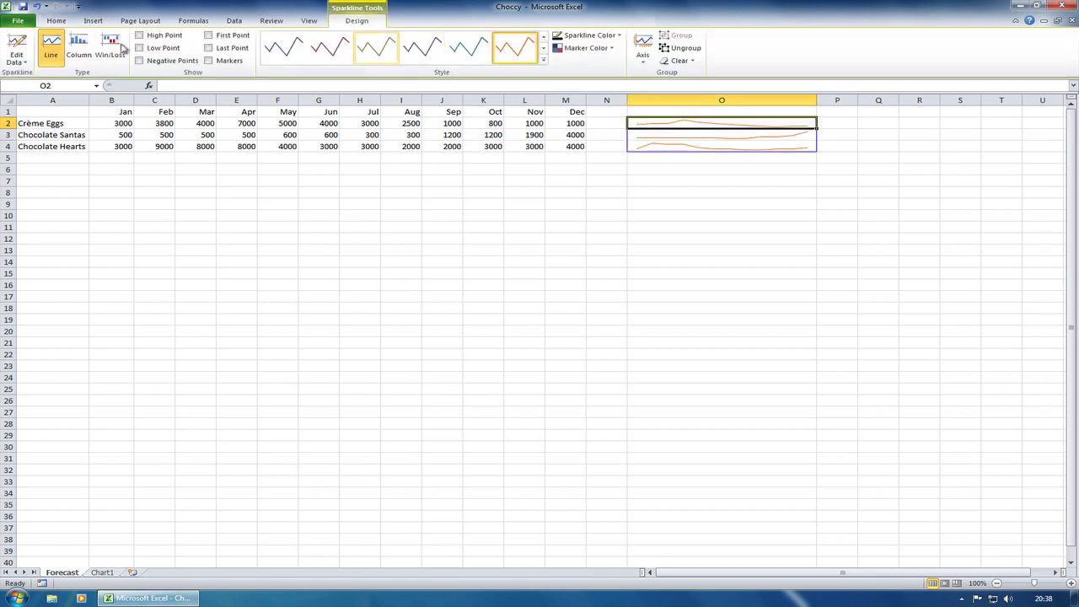
click(79, 46)
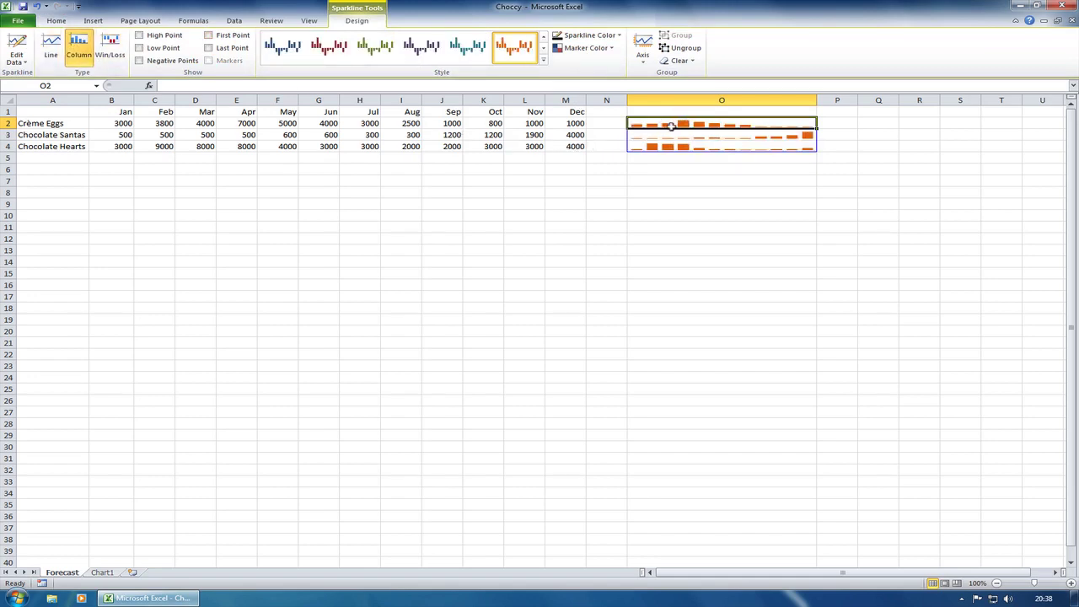
Step: Change the April value for Crème Eggs in cell E2 to 1000
click(249, 123)
text(1000)
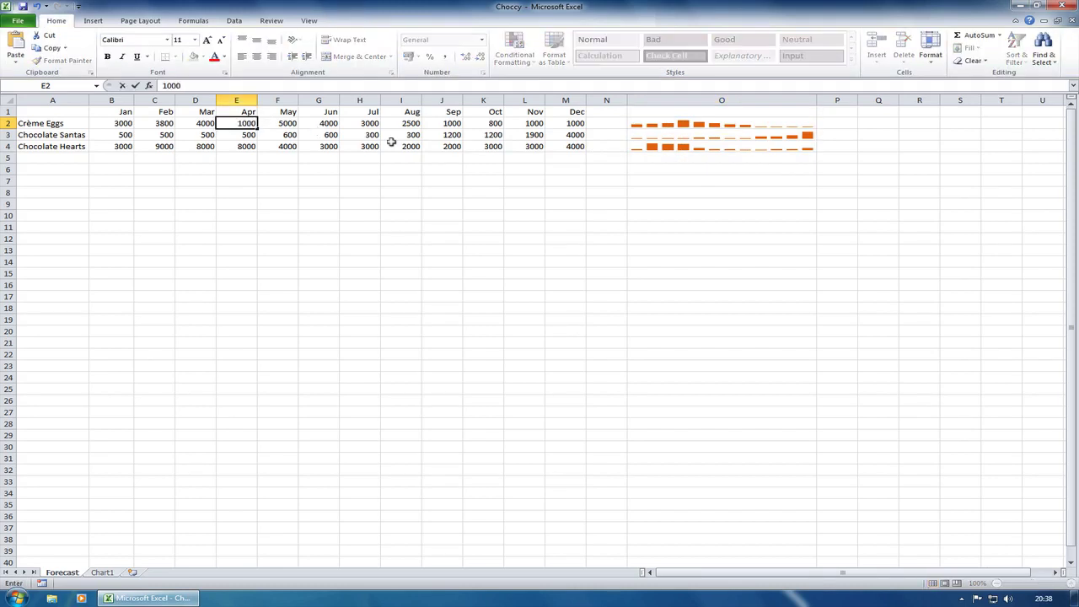
key(Return)
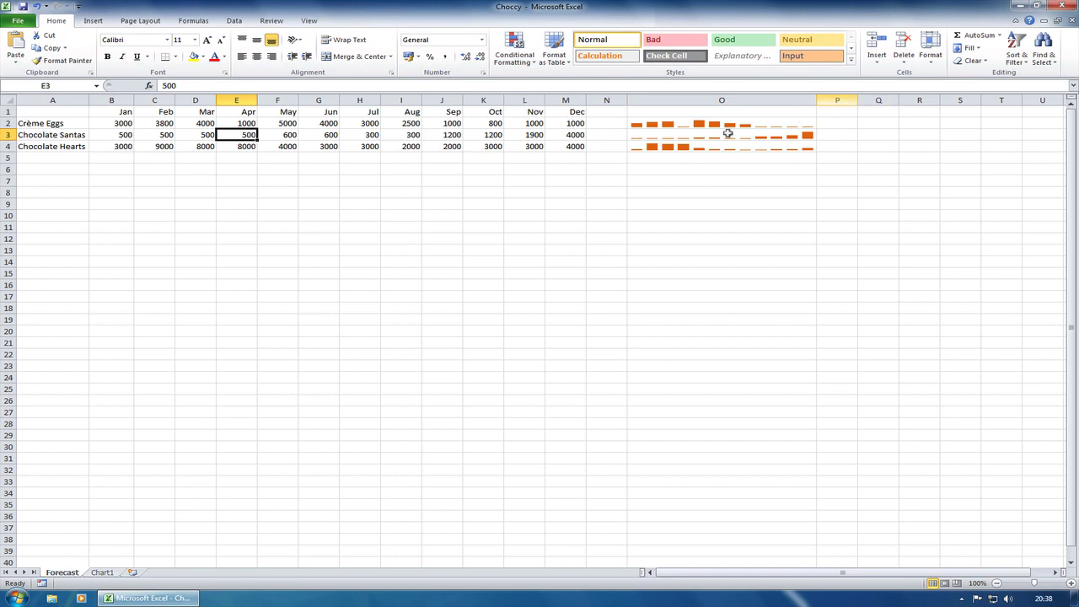
Step: Open the location and data ranges of the sparkline group in column O for editing
click(728, 133)
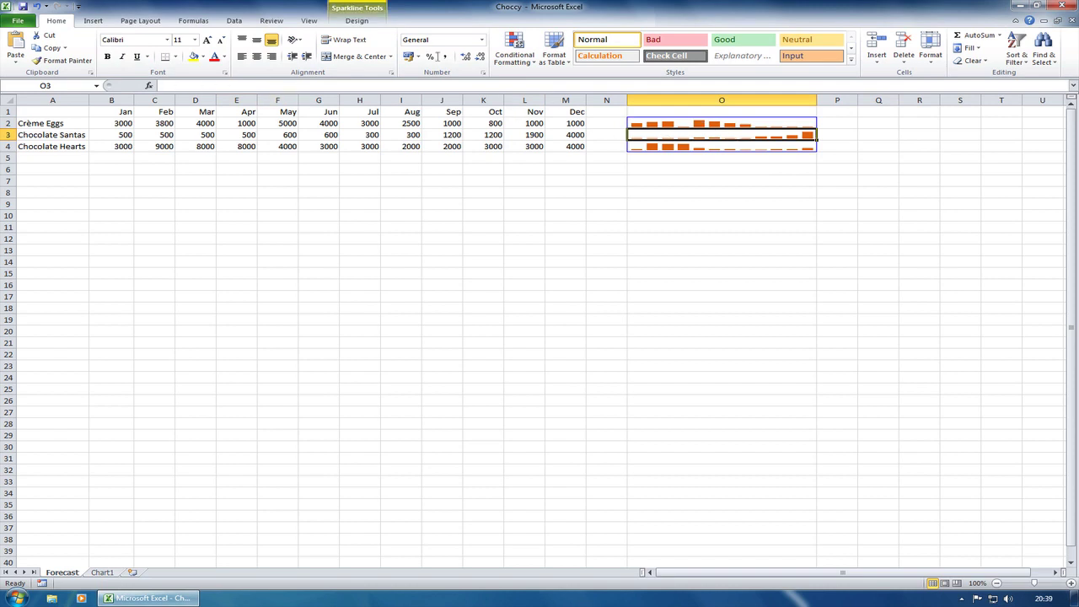
click(354, 21)
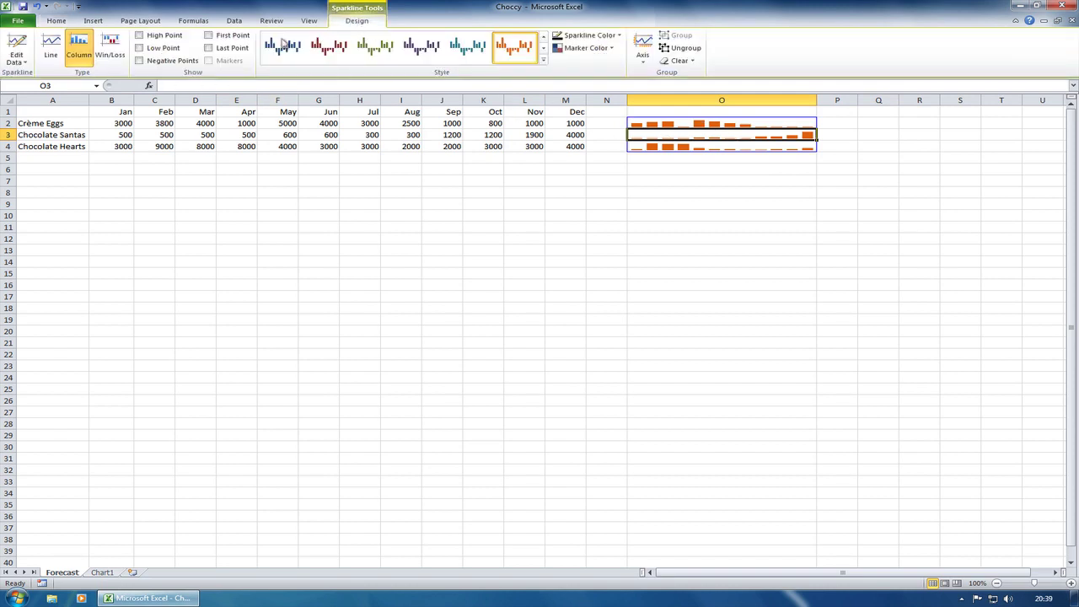
click(25, 65)
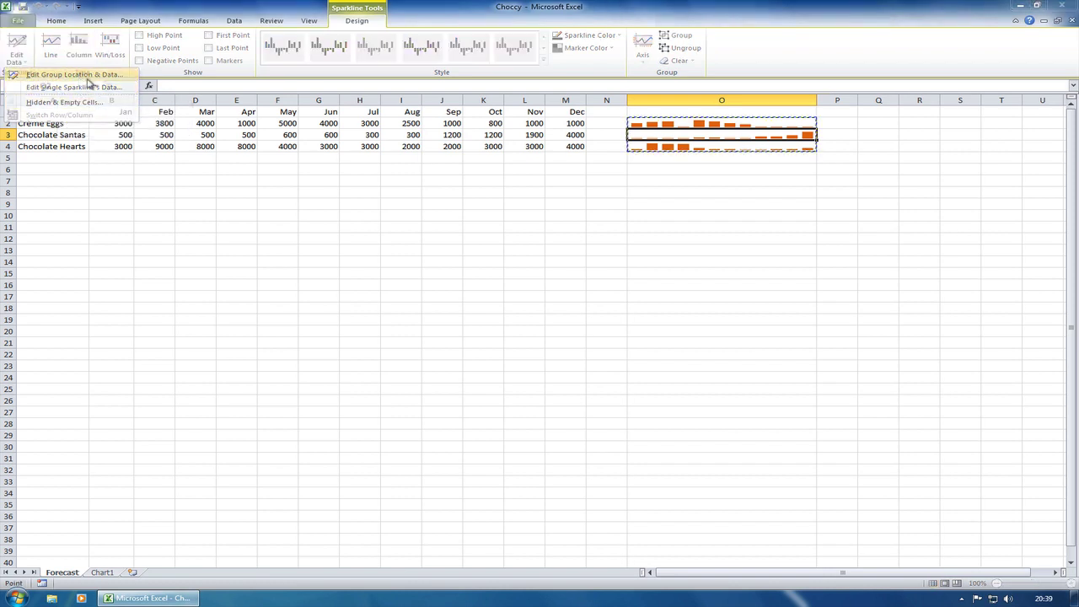
click(80, 75)
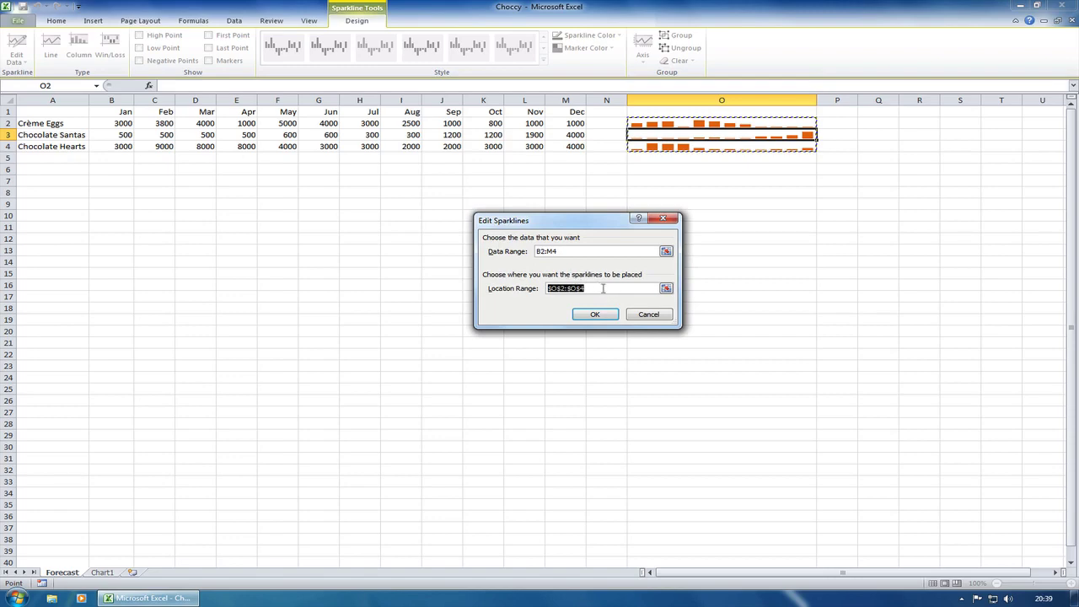
click(603, 289)
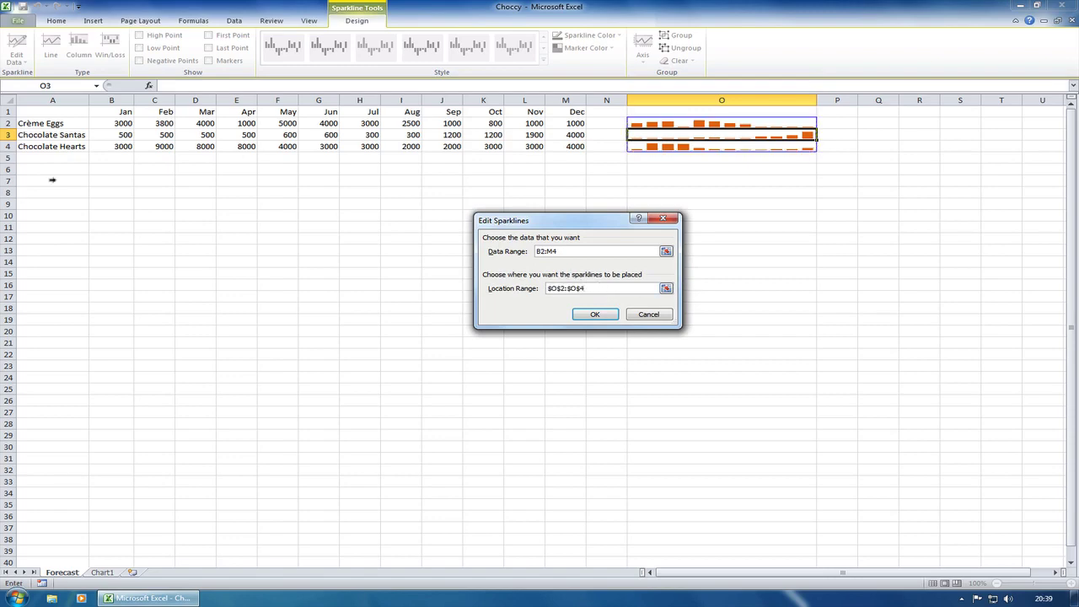